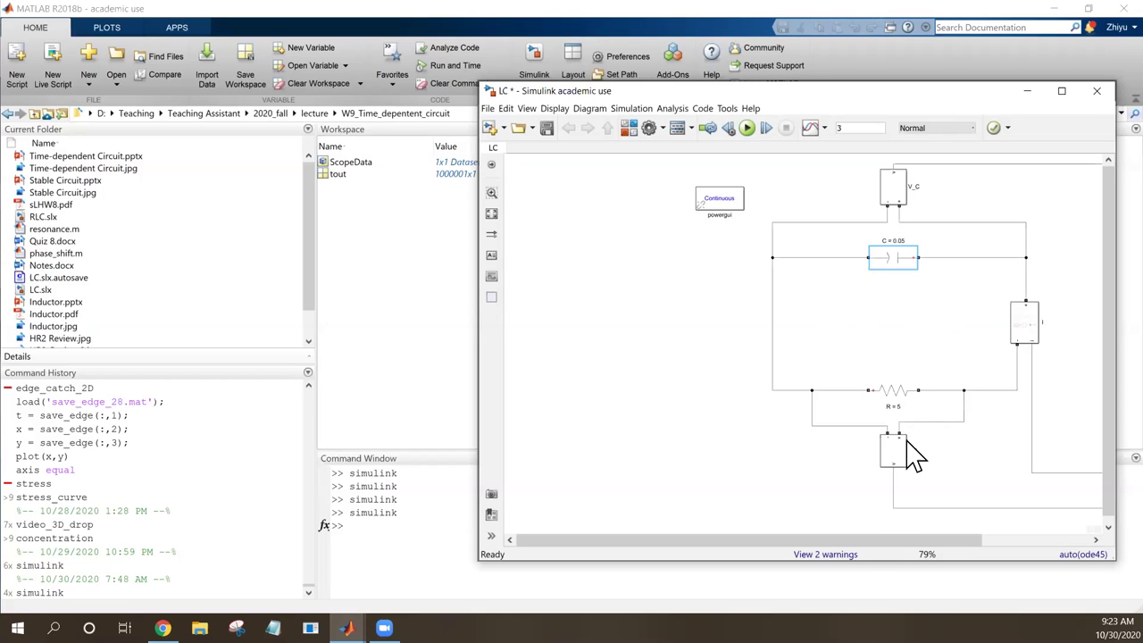
drag(860, 539, 978, 539)
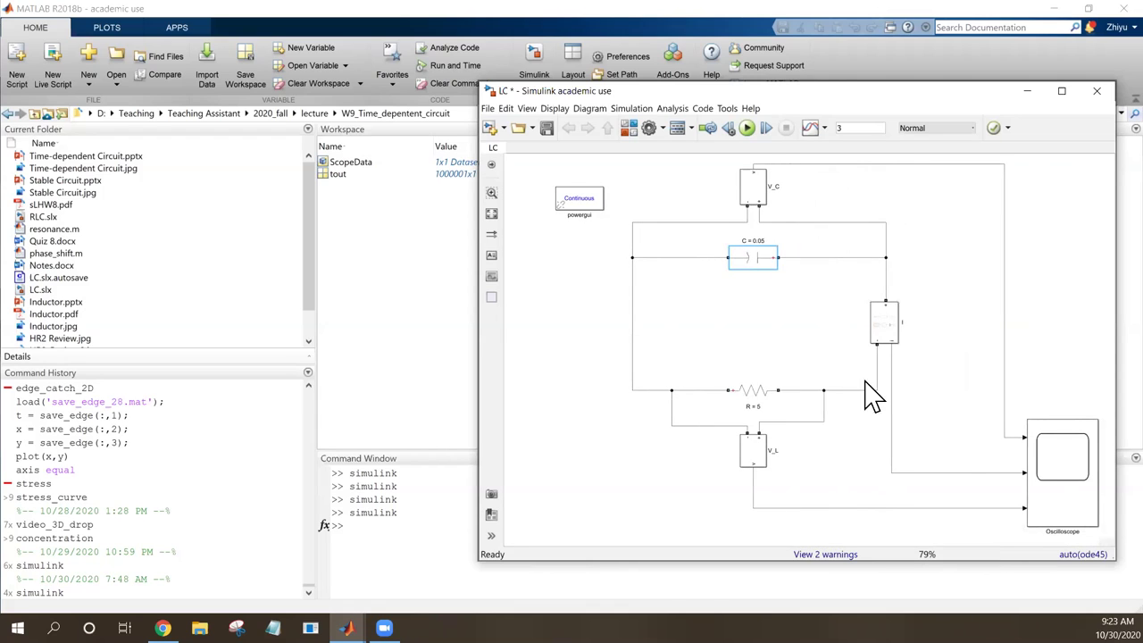
click(757, 195)
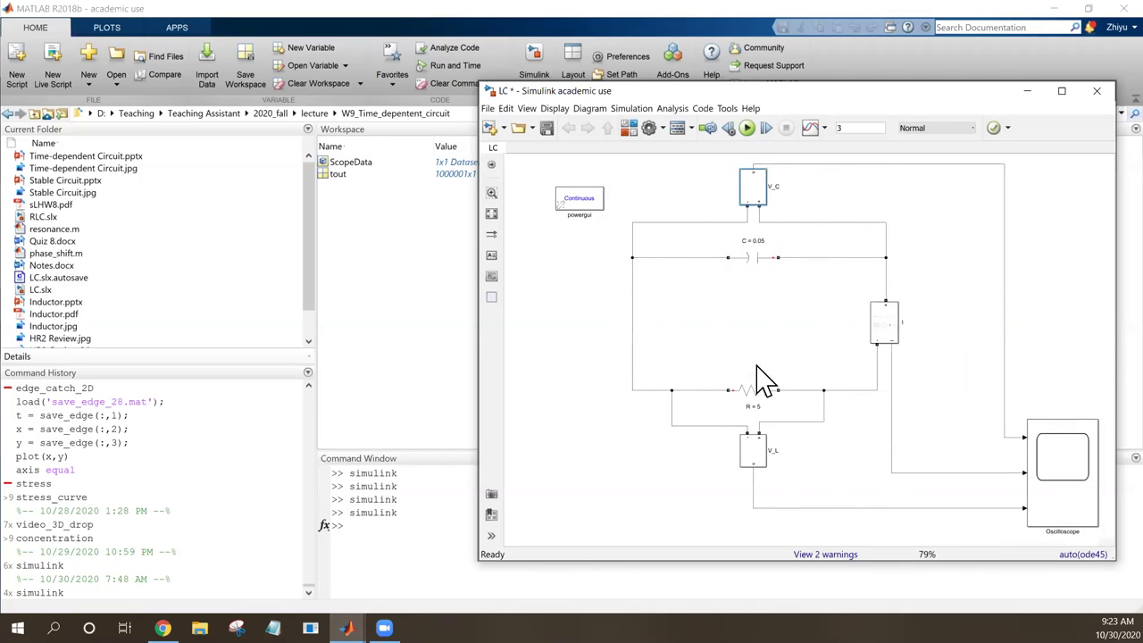
click(756, 454)
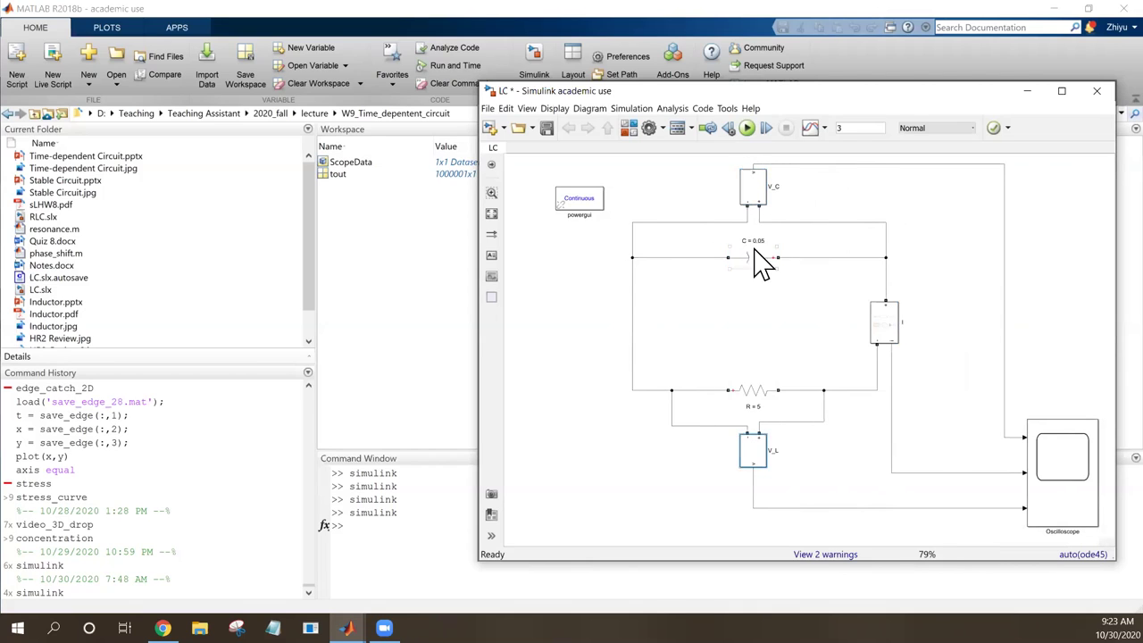
click(757, 256)
click(751, 403)
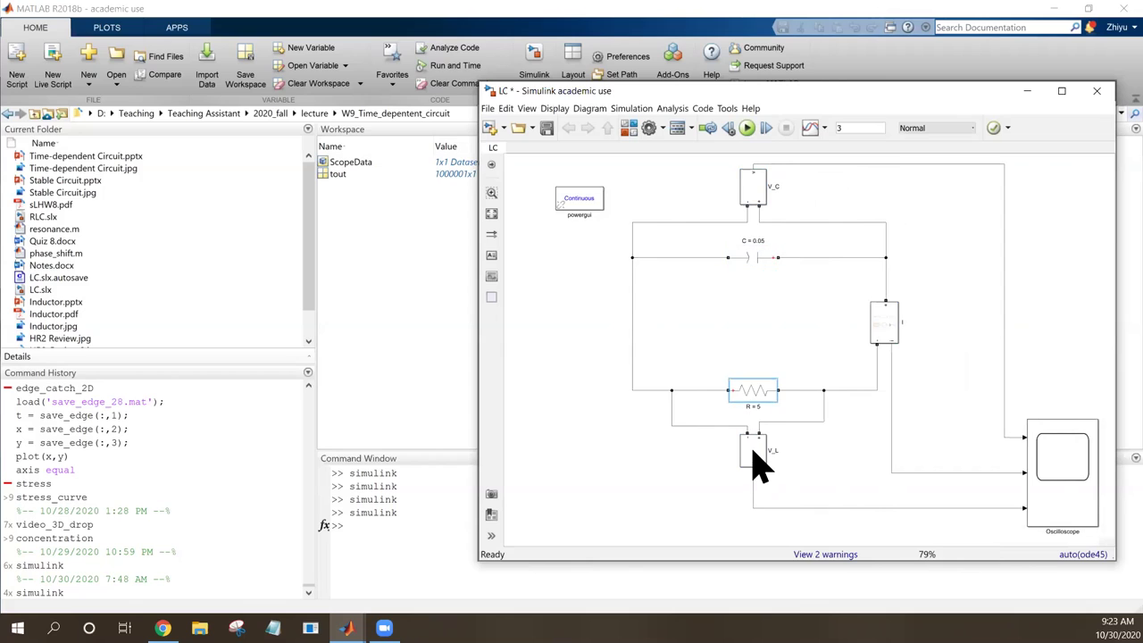
click(756, 461)
click(758, 407)
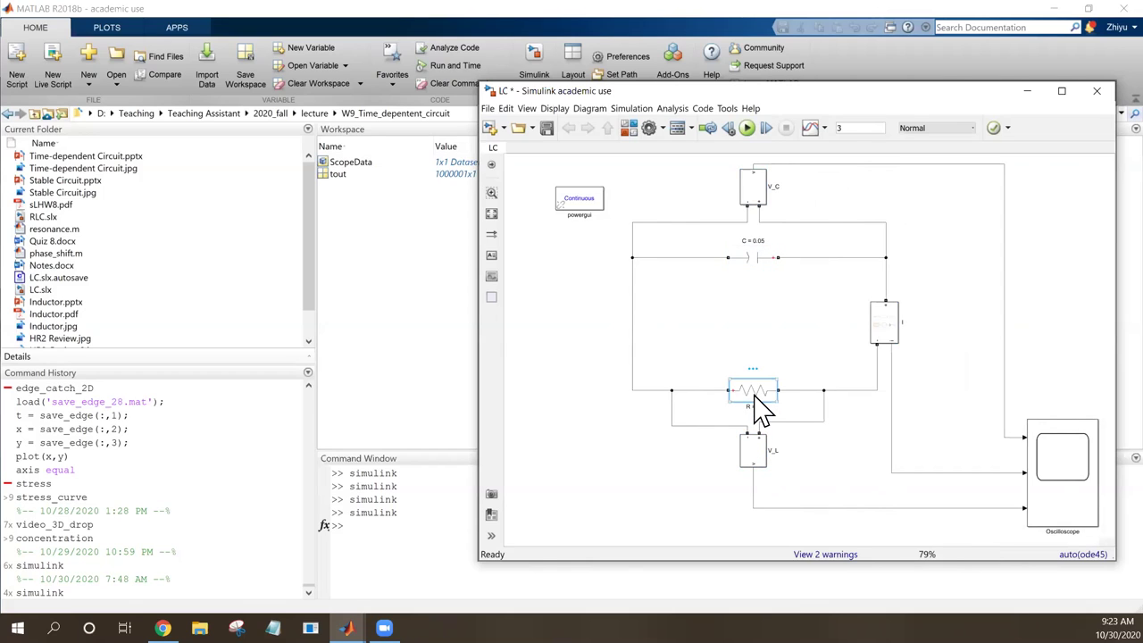
click(762, 207)
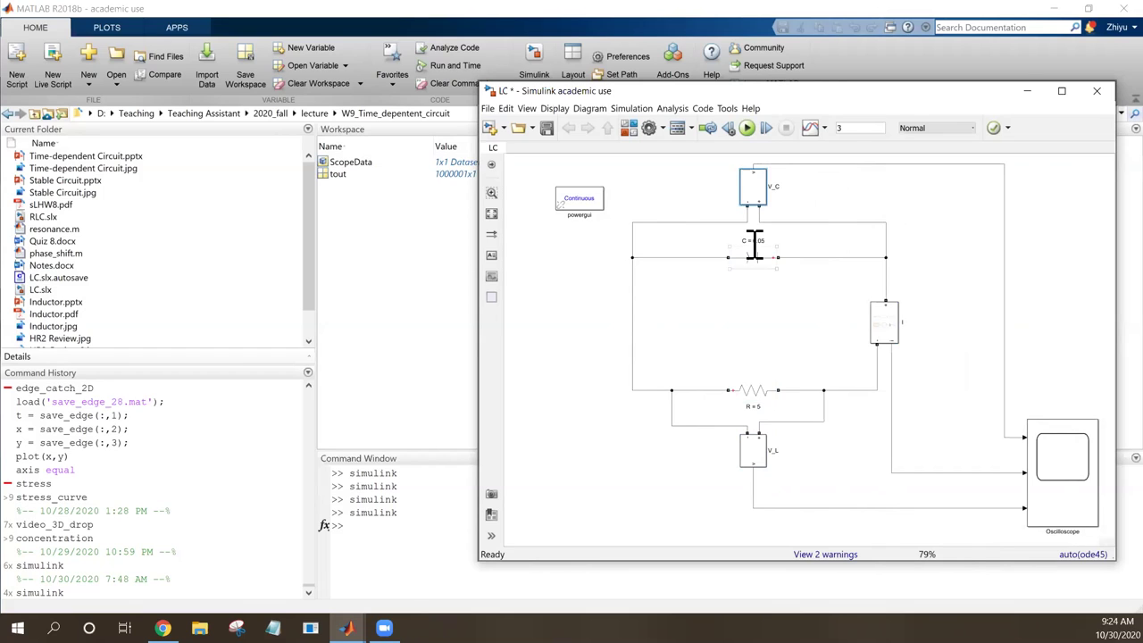
click(885, 335)
click(758, 451)
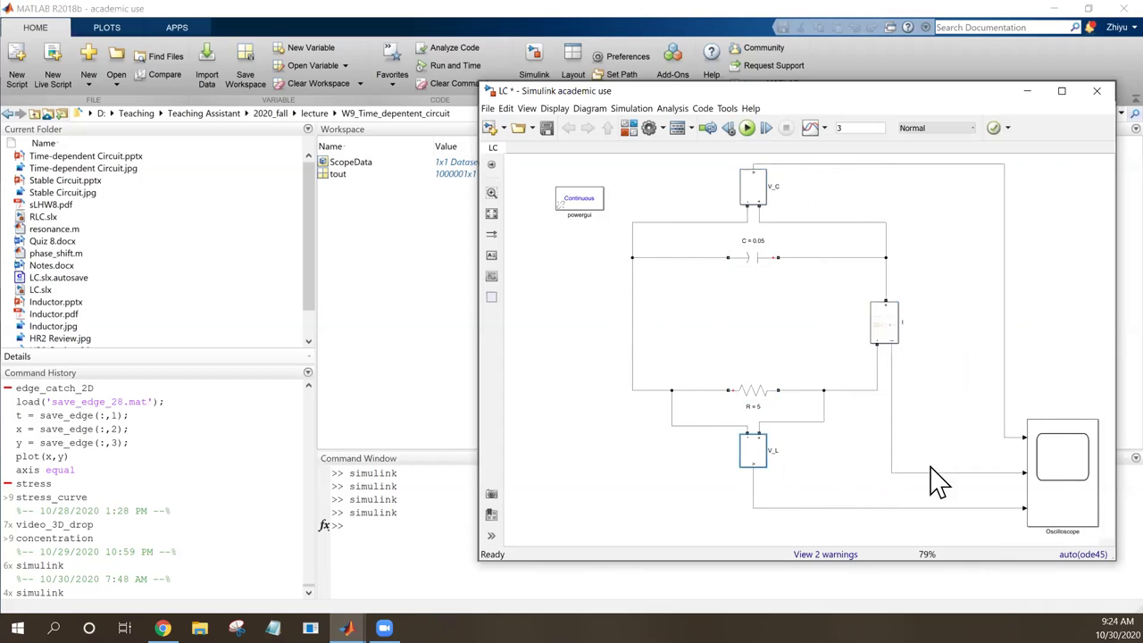
click(1068, 476)
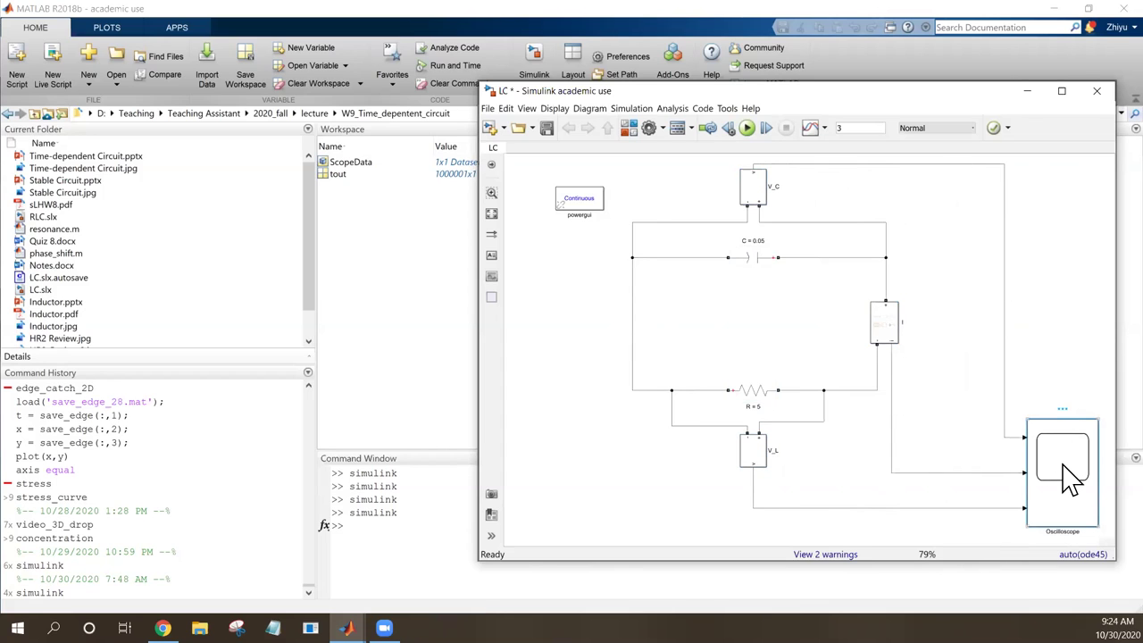
Step: Rerun the scope to 3 s and toggle V_C and V_L to check the decaying traces
double_click(1069, 478)
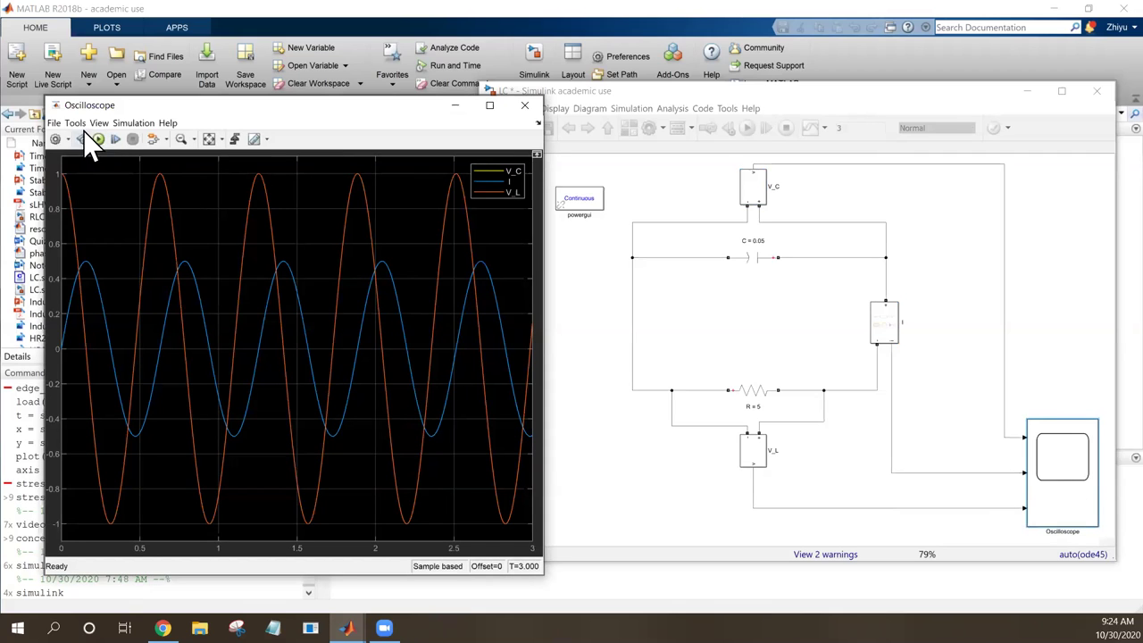
click(99, 140)
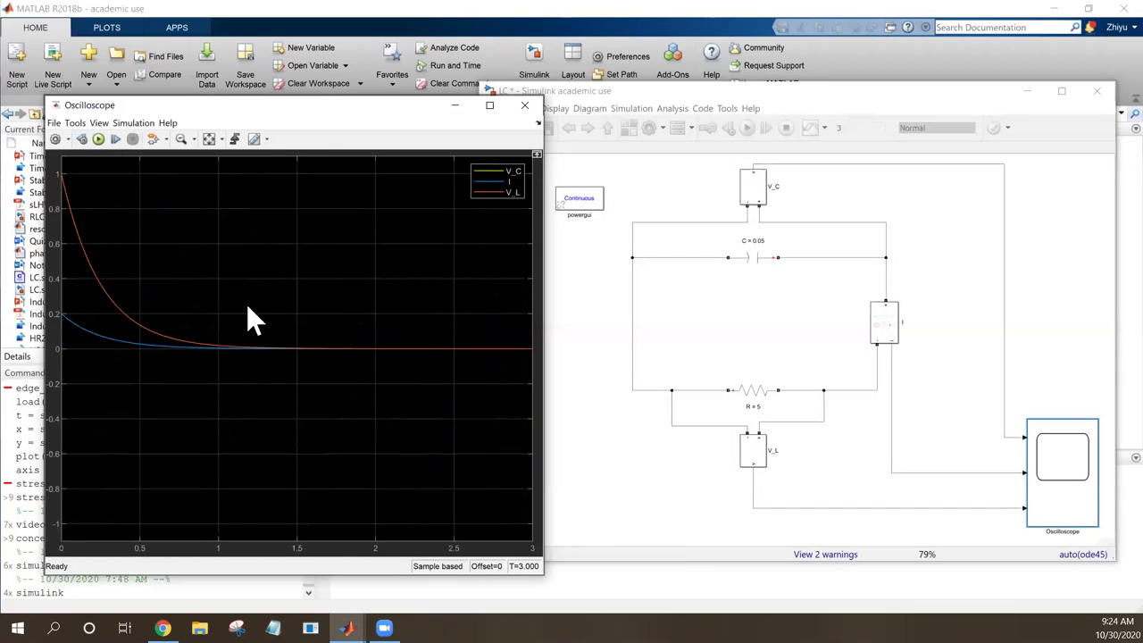
click(493, 171)
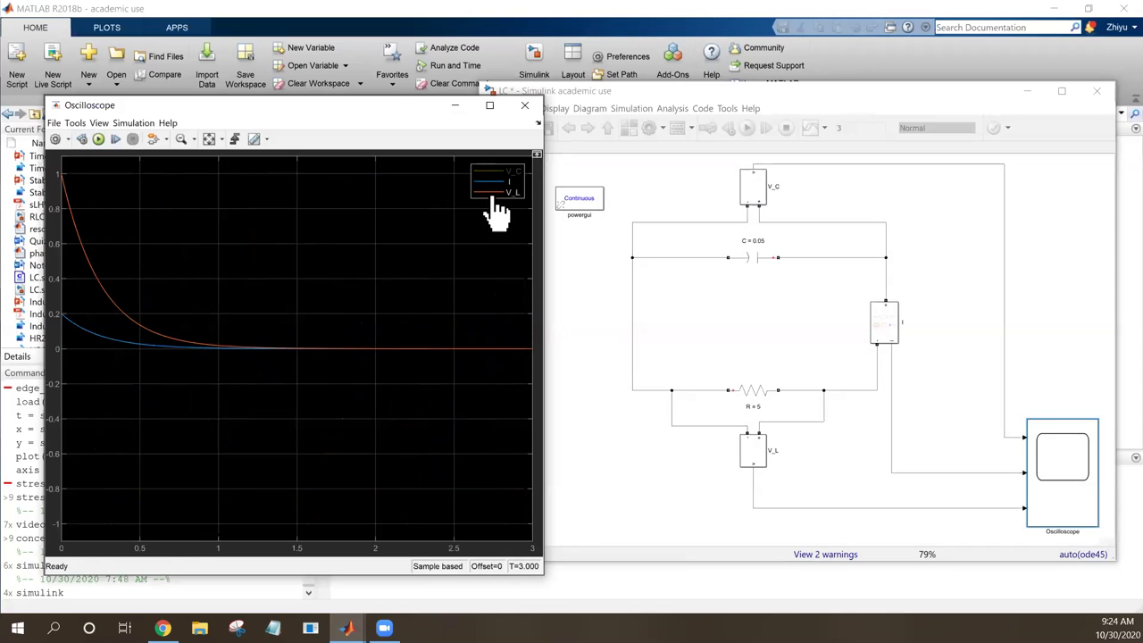
click(497, 192)
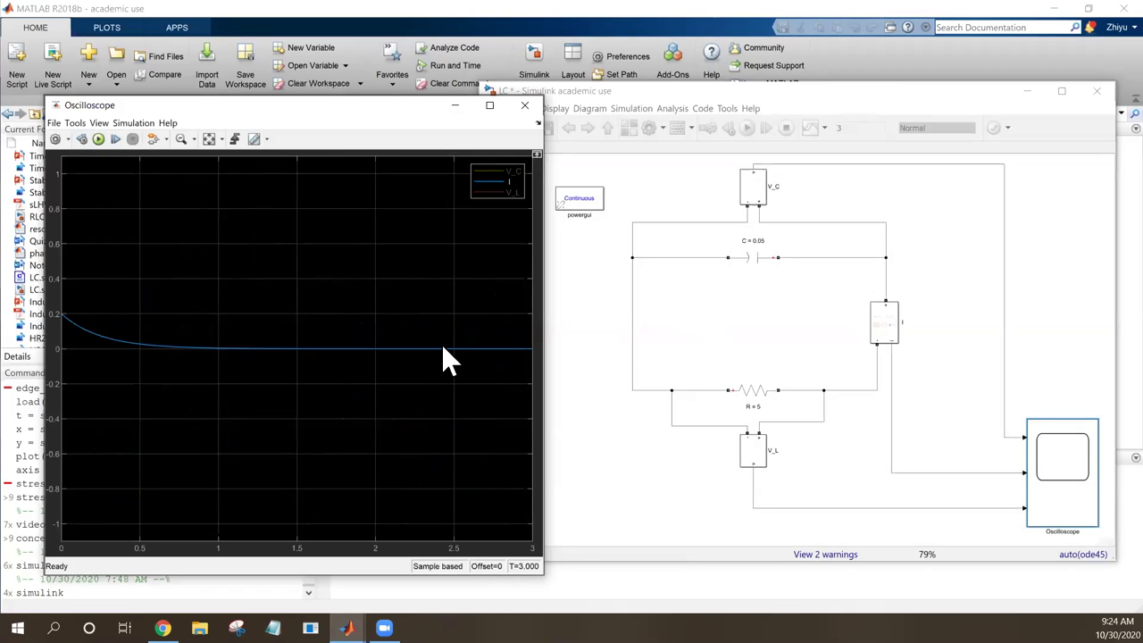
click(496, 172)
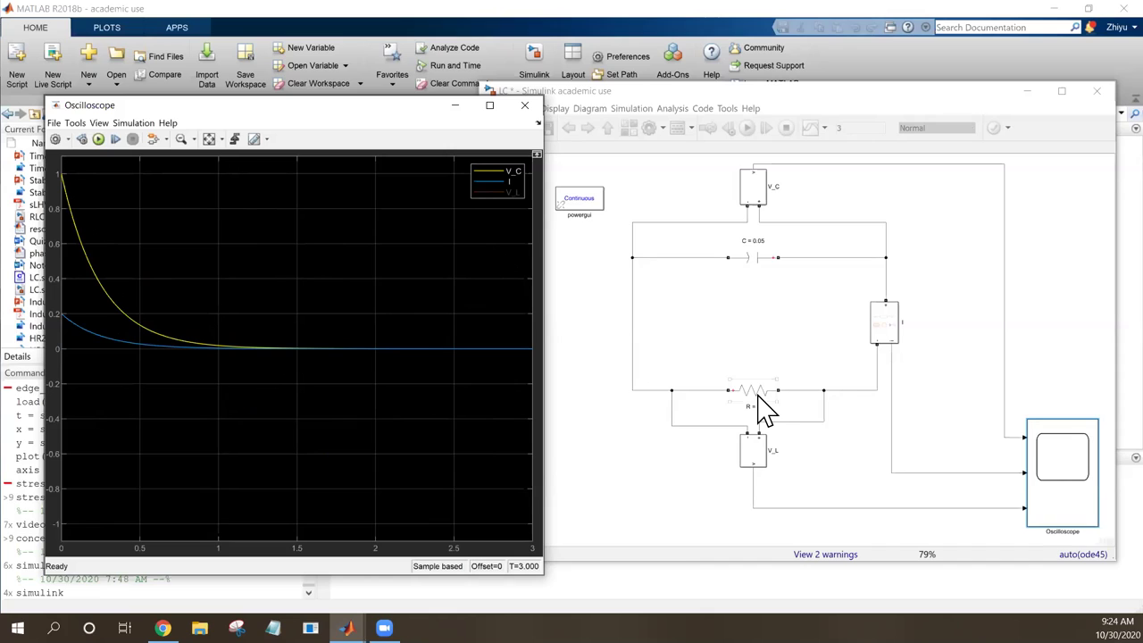
click(496, 204)
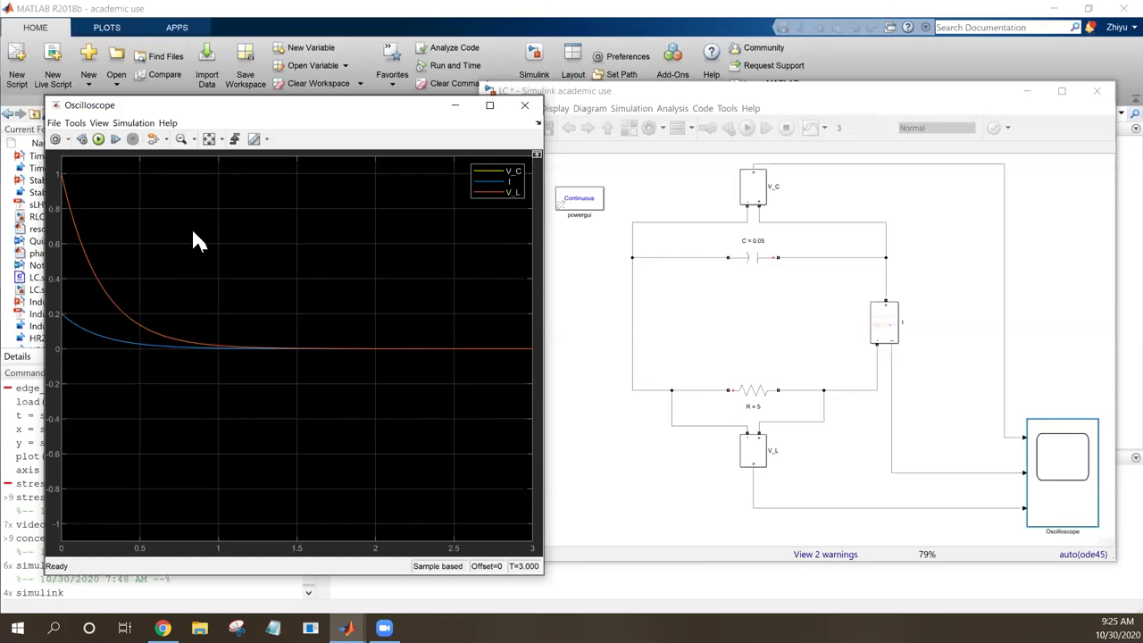
Step: Change the R = 5 resistor into a 0.2 H inductor branch labelled L = 0.2
double_click(756, 404)
click(857, 377)
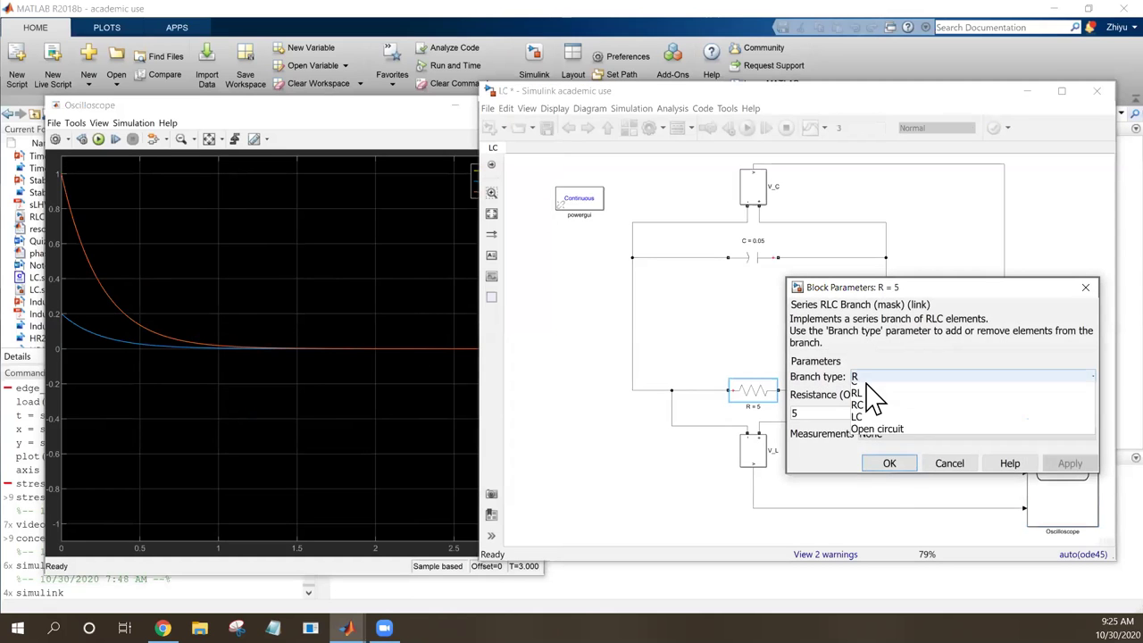
click(868, 413)
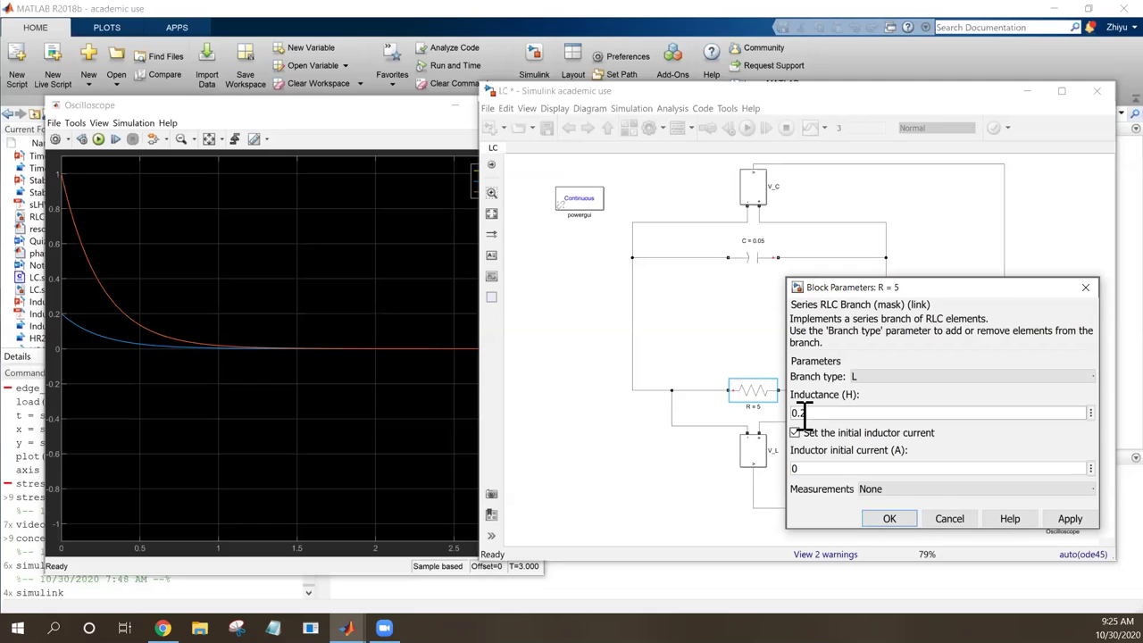
click(892, 520)
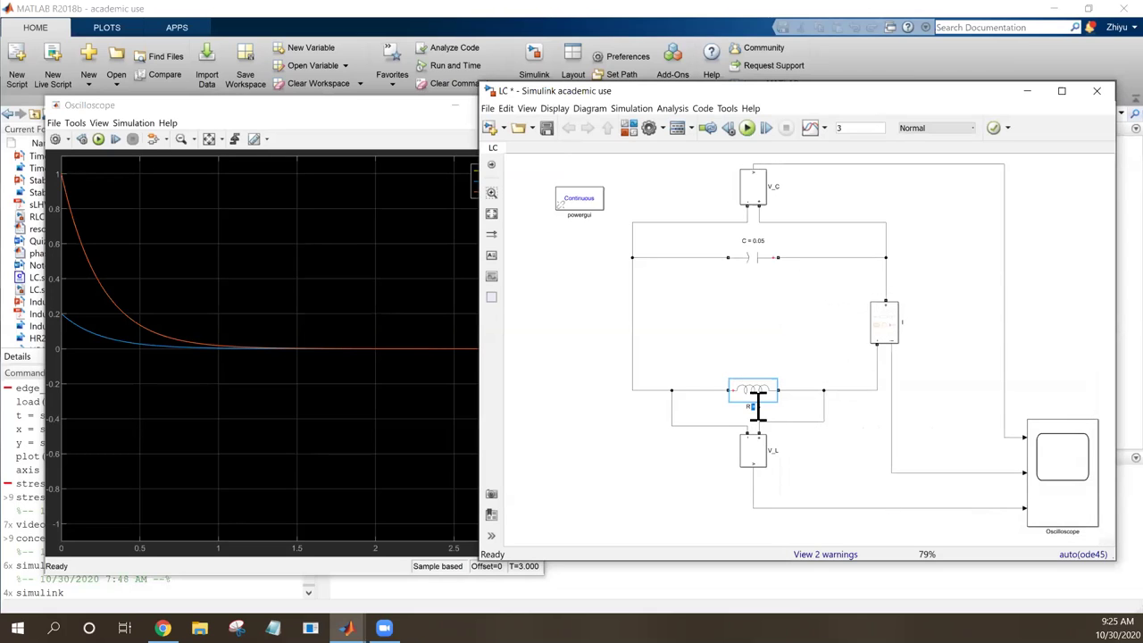
drag(747, 407, 766, 406)
click(758, 349)
Step: Inspect the 0.05 capacitor and new inductor blocks, then return to the oscilloscope window
click(753, 257)
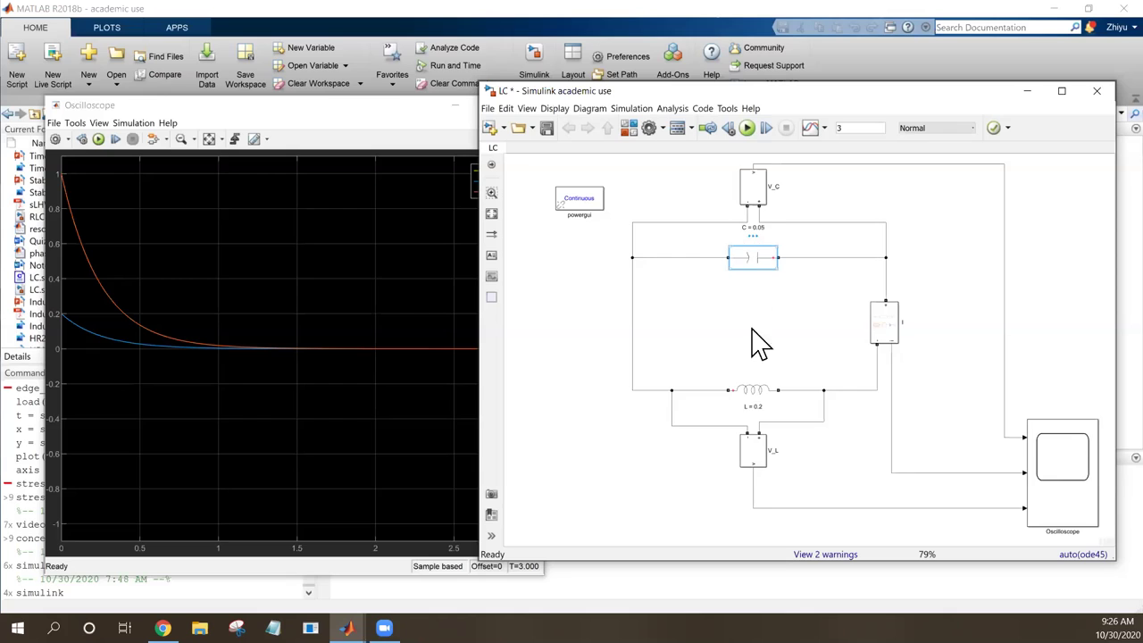
click(752, 396)
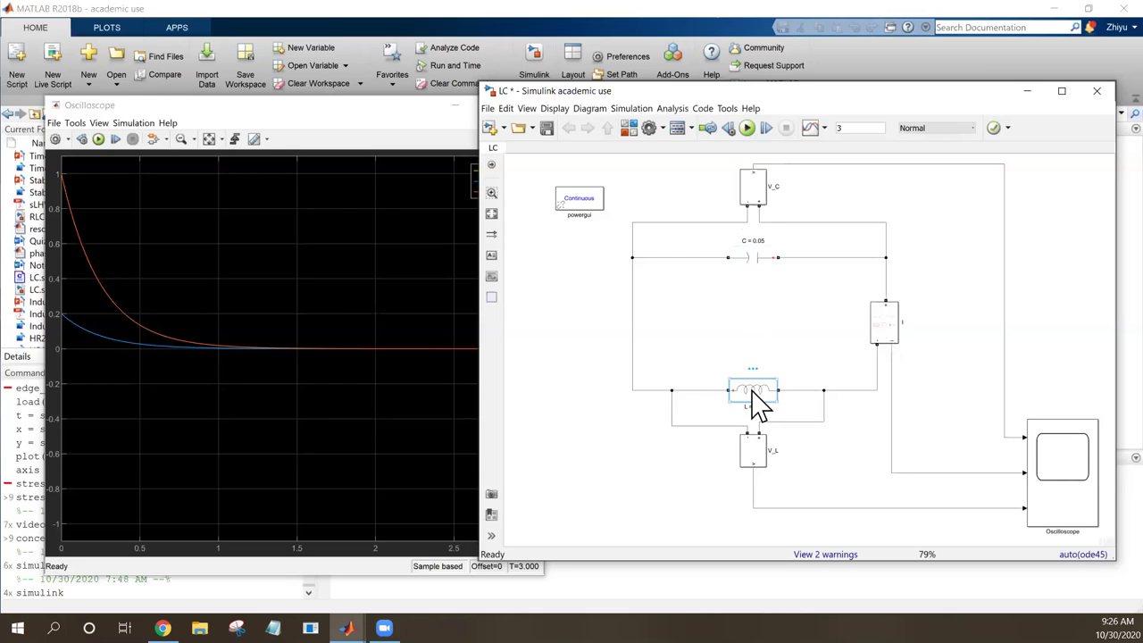
click(759, 272)
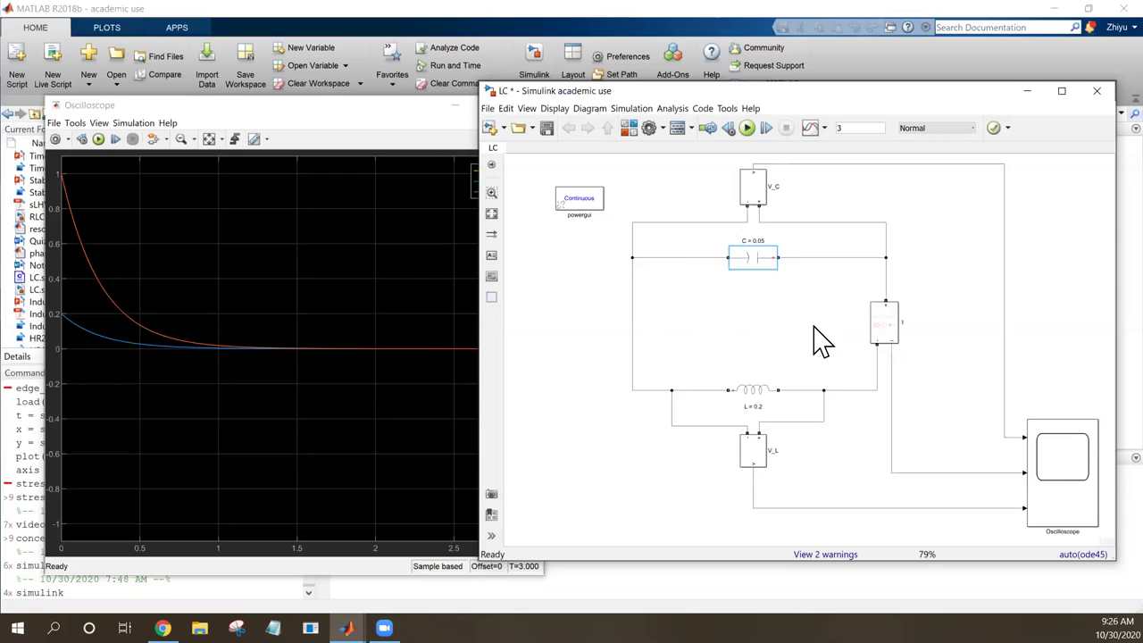
click(296, 111)
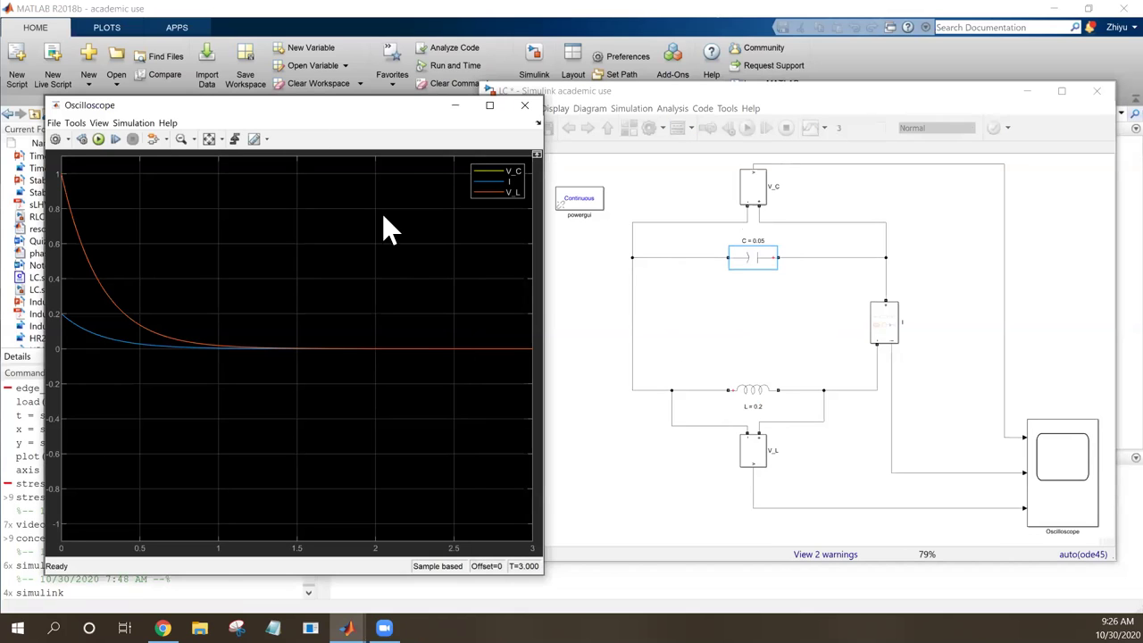
Step: Run the inductor circuit to 3 s and toggle V_C and V_L to inspect the undamped I oscillation
click(98, 140)
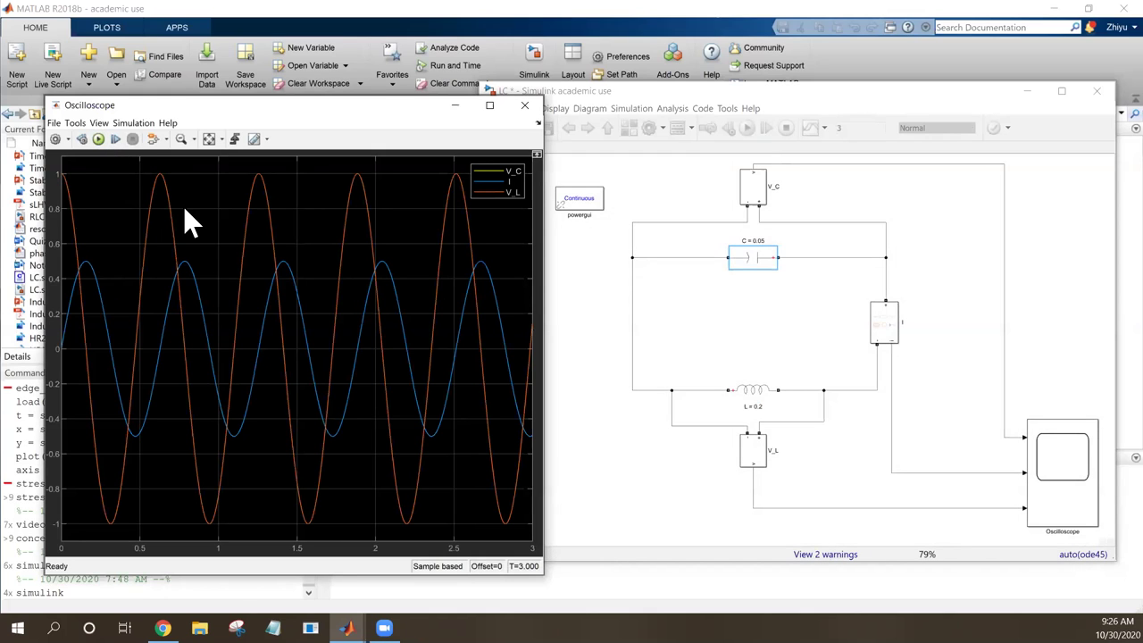
click(506, 174)
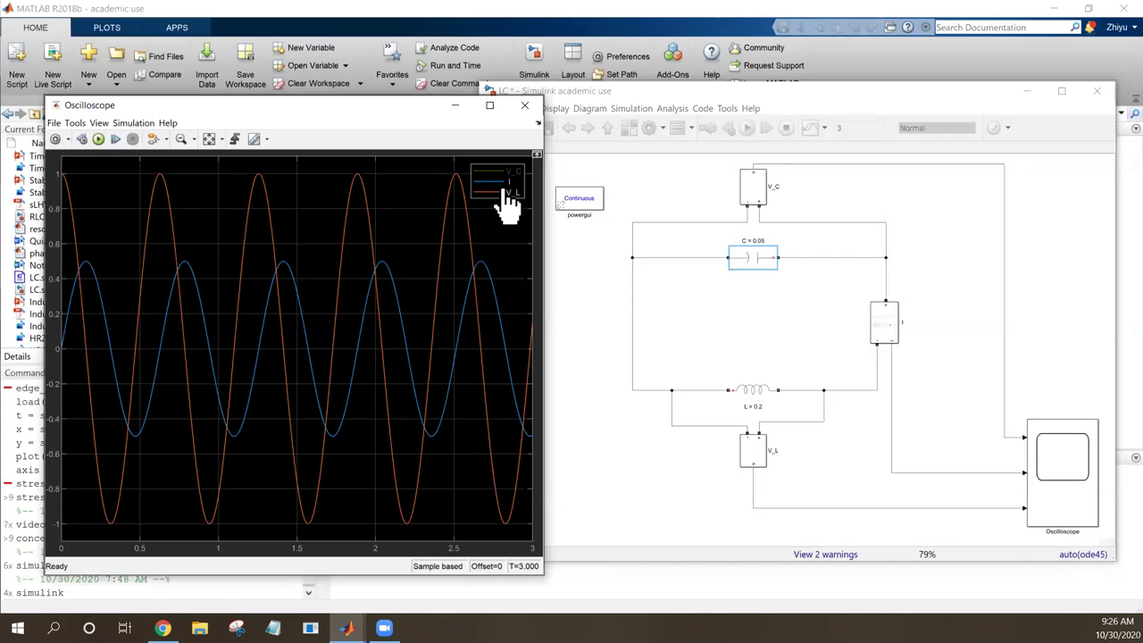
click(503, 194)
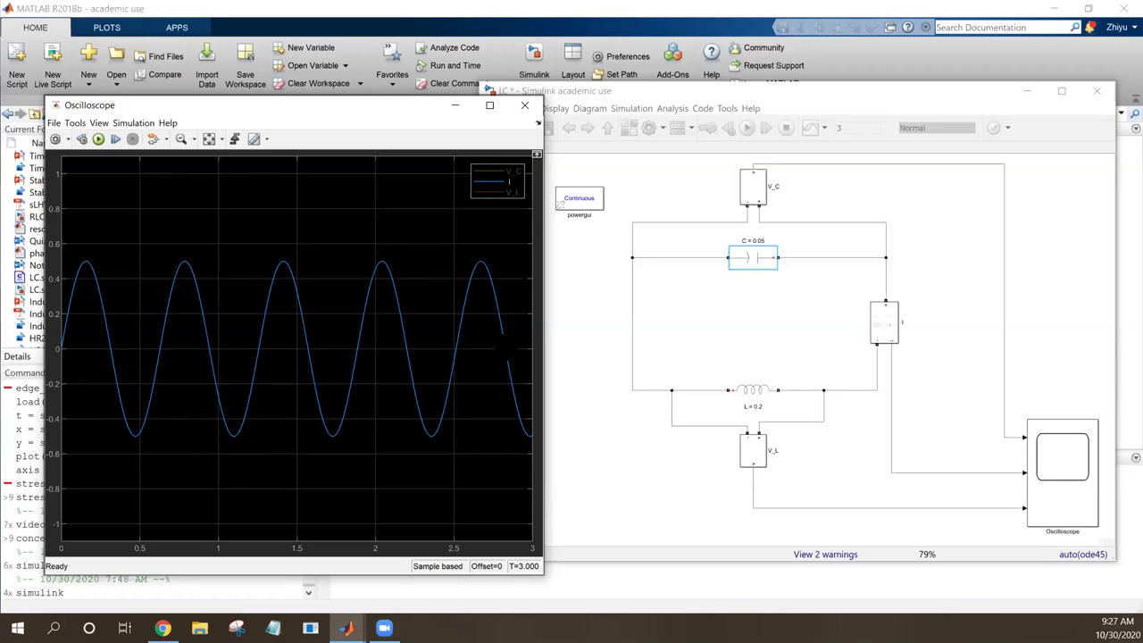
click(502, 174)
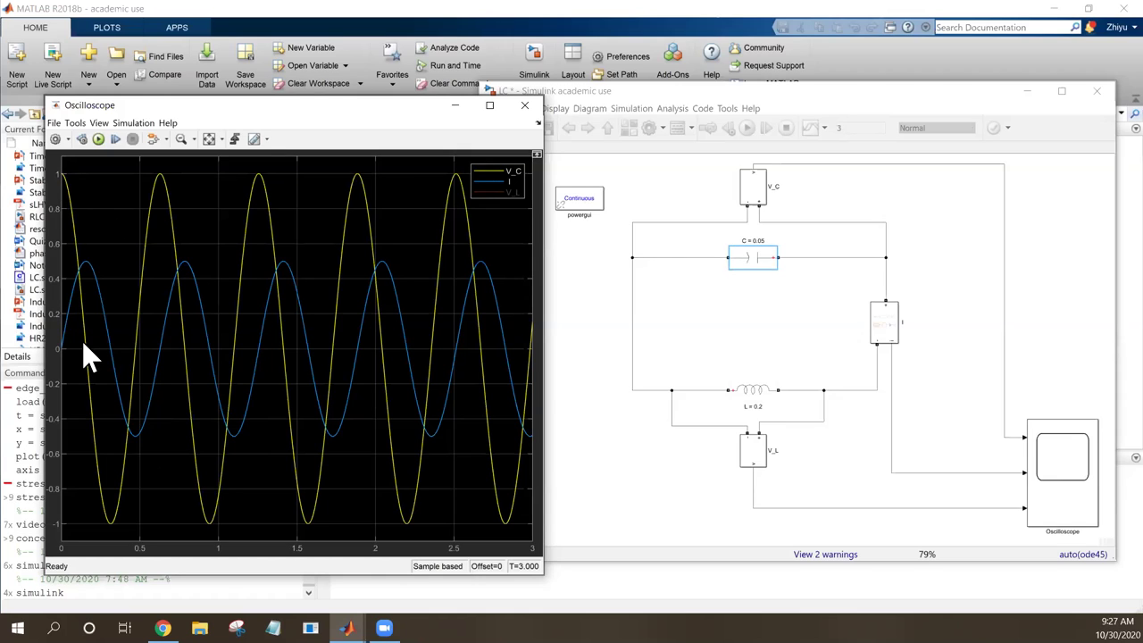
click(502, 197)
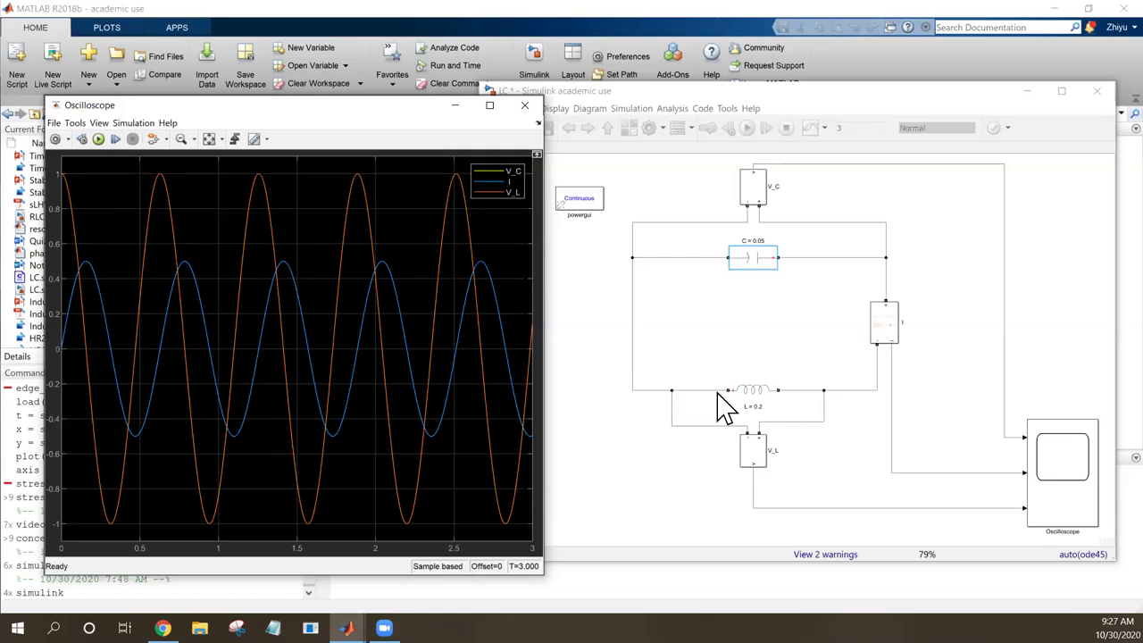